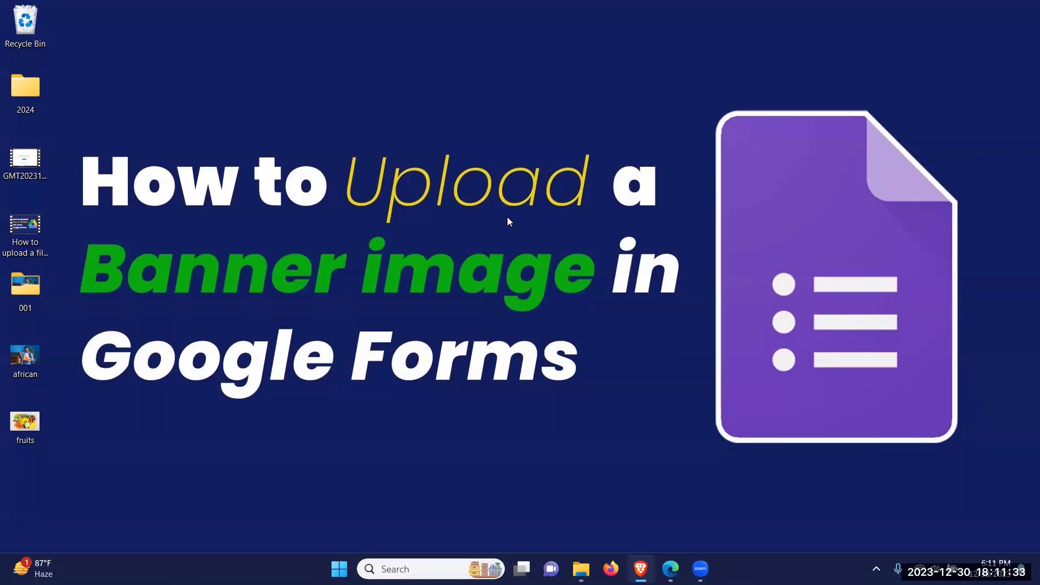
# From the Gmail inbox, locate Google Forms in the Google apps grid and launch it
pyautogui.click(642, 569)
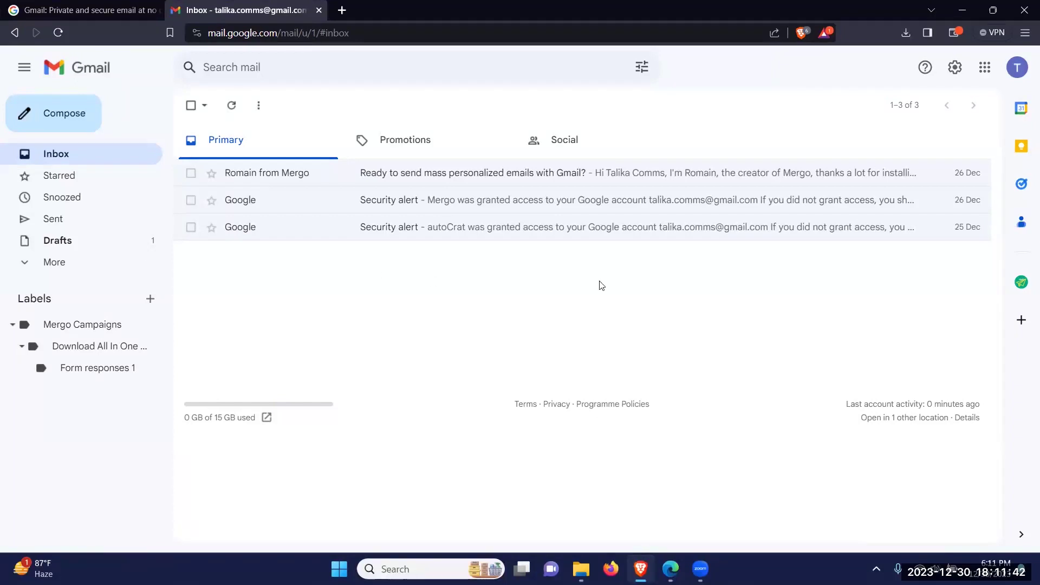
pyautogui.moveTo(569, 200)
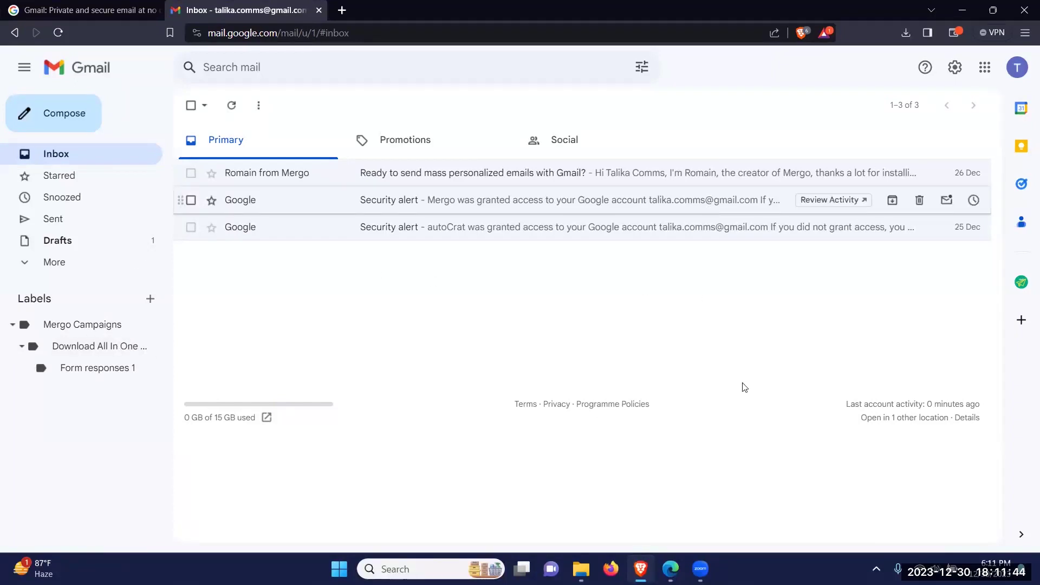
pyautogui.click(984, 67)
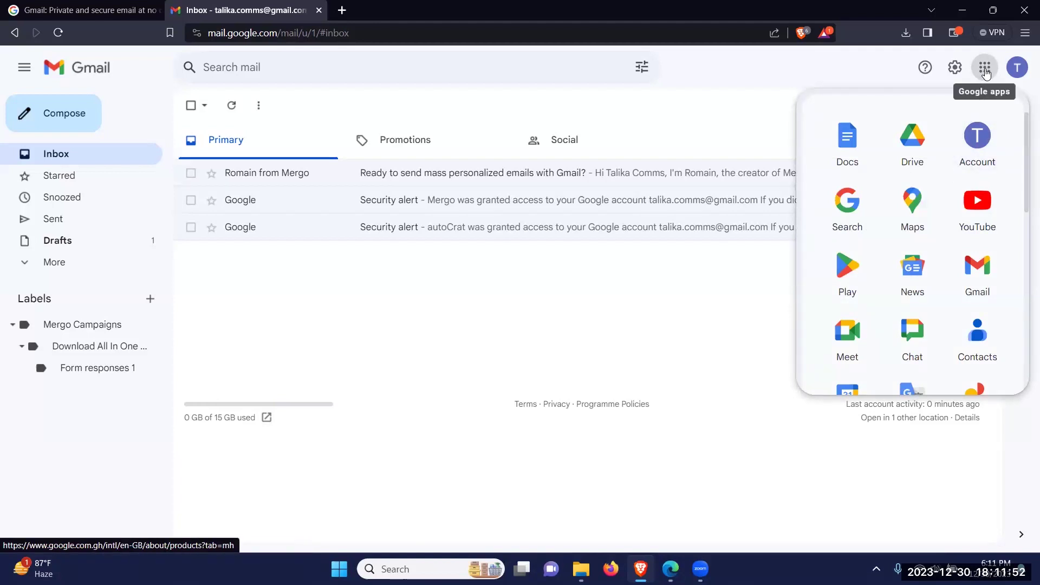
pyautogui.scroll(-3, 967, 130)
pyautogui.scroll(-3, 959, 146)
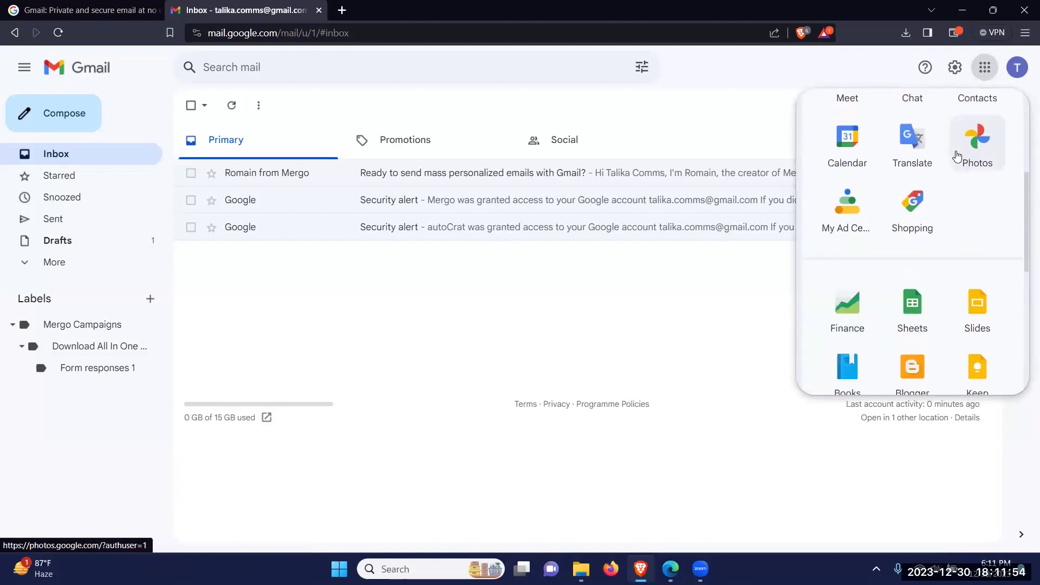
pyautogui.scroll(-3, 956, 156)
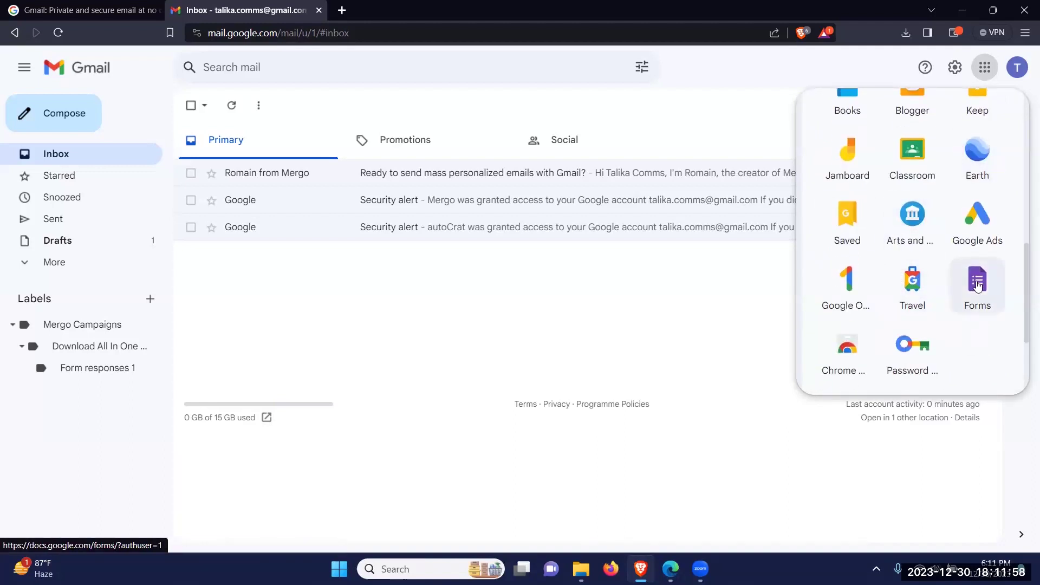
pyautogui.moveTo(977, 284)
pyautogui.mouseDown()
pyautogui.moveTo(870, 123)
pyautogui.moveTo(842, 236)
pyautogui.mouseUp()
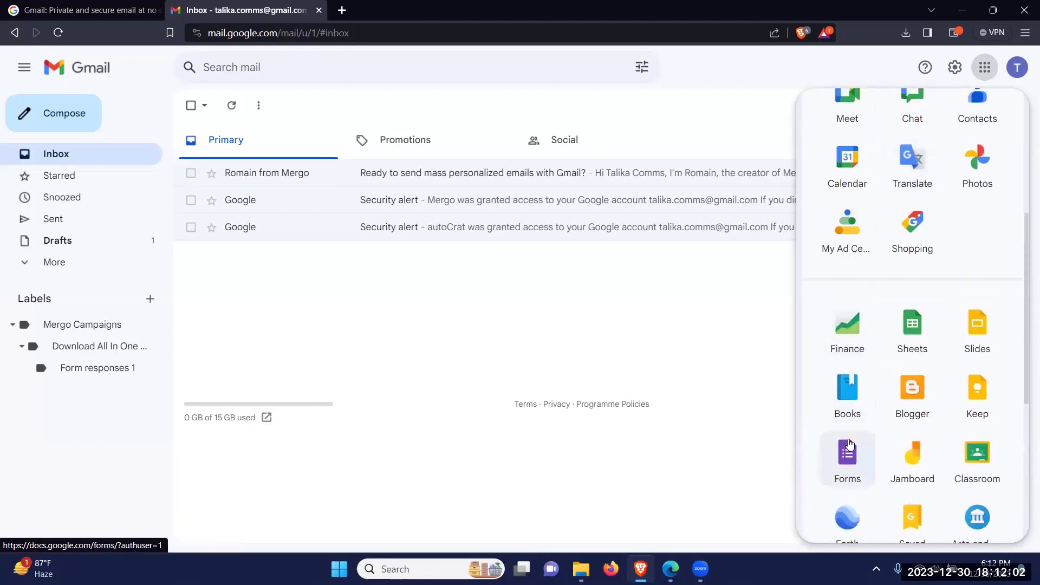
pyautogui.moveTo(842, 181)
pyautogui.mouseDown()
pyautogui.moveTo(860, 130)
pyautogui.moveTo(863, 151)
pyautogui.mouseUp()
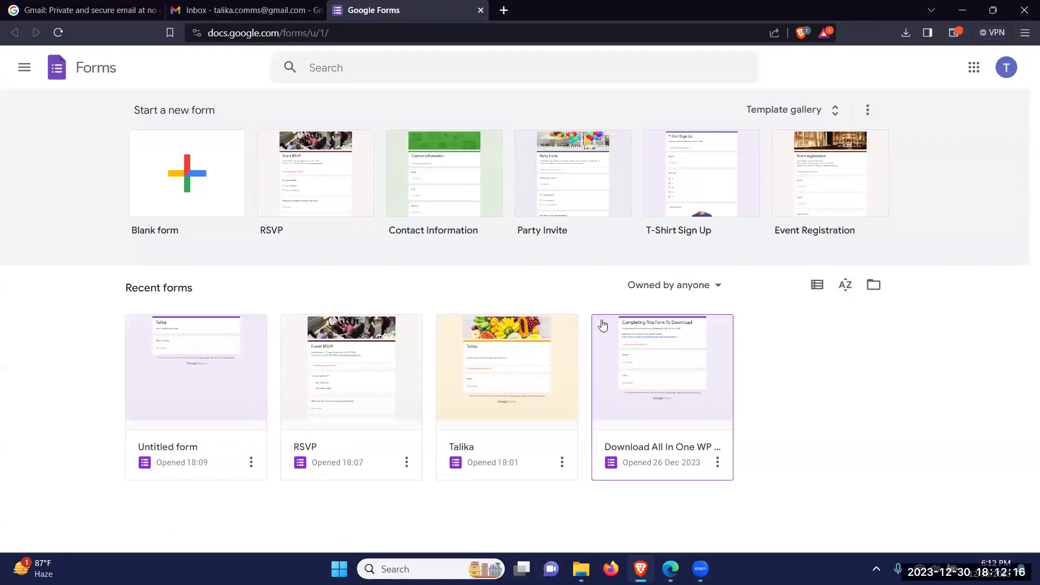
# Create an Event Registration form from the template, return home and start a new blank form
pyautogui.click(840, 157)
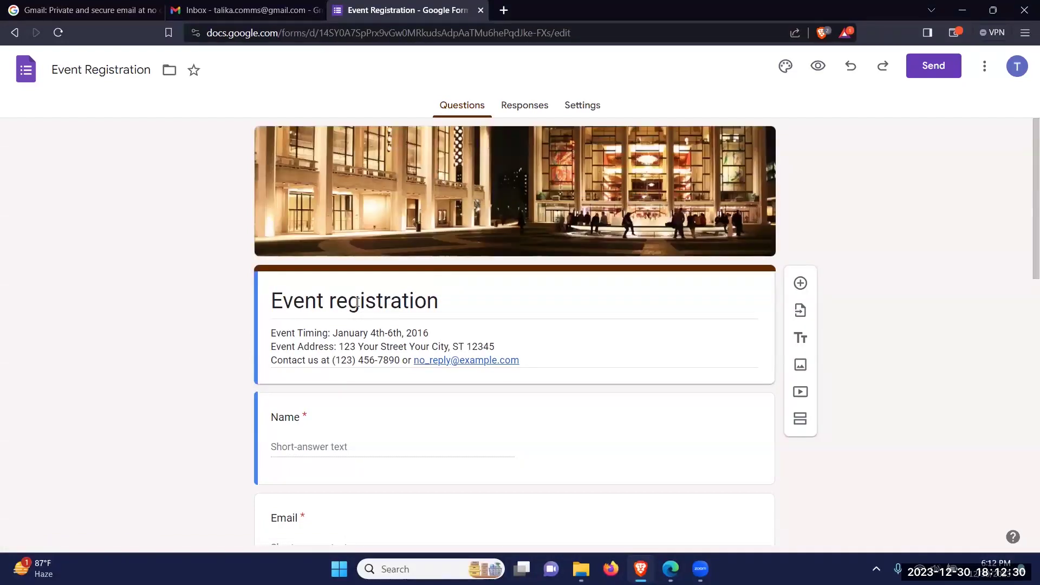
pyautogui.scroll(-5, 524, 194)
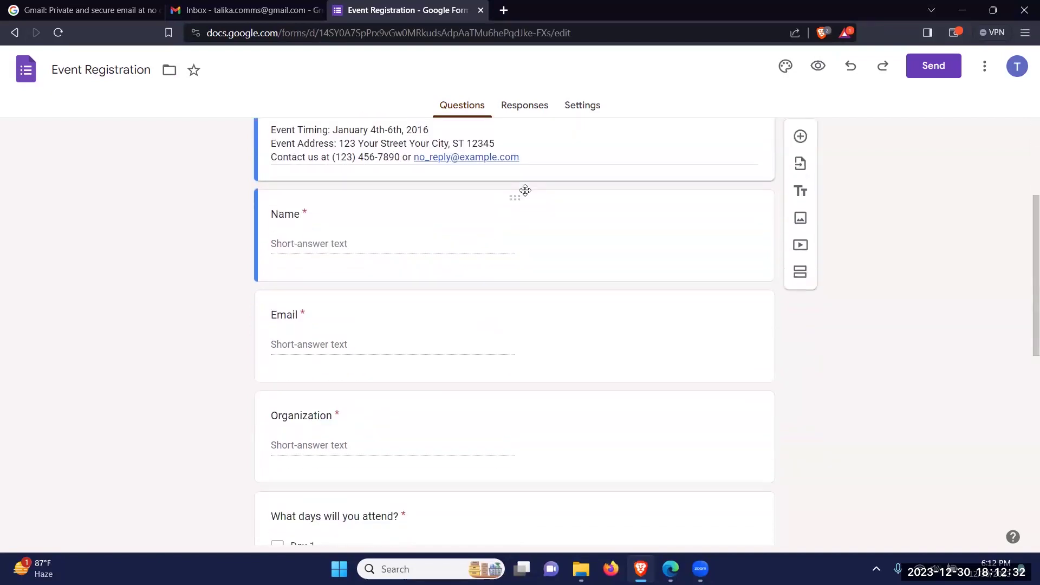
pyautogui.scroll(-2, 524, 194)
pyautogui.scroll(2, 524, 193)
pyautogui.scroll(5, 524, 193)
pyautogui.scroll(1, 522, 195)
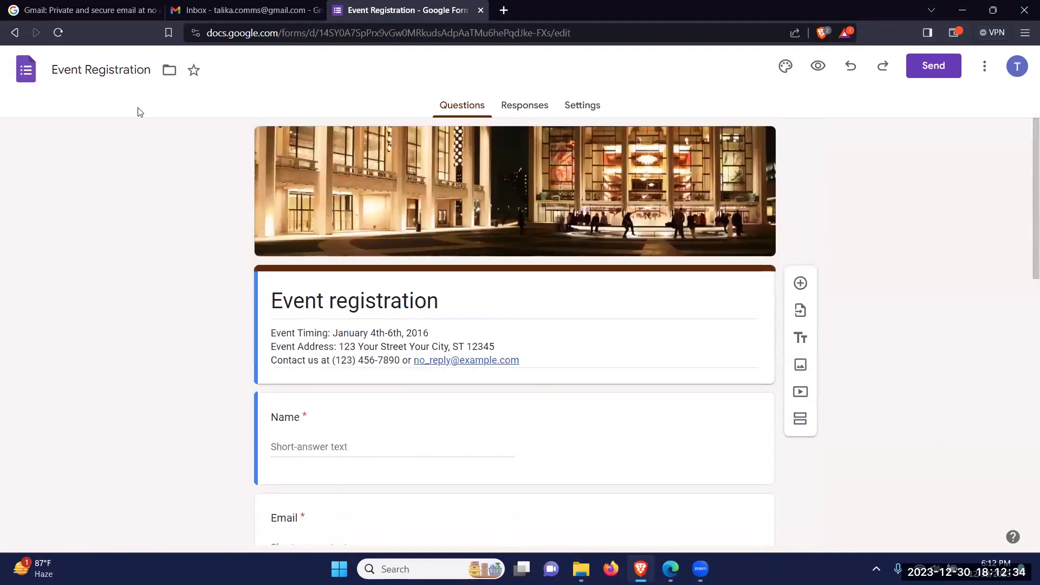
pyautogui.click(27, 70)
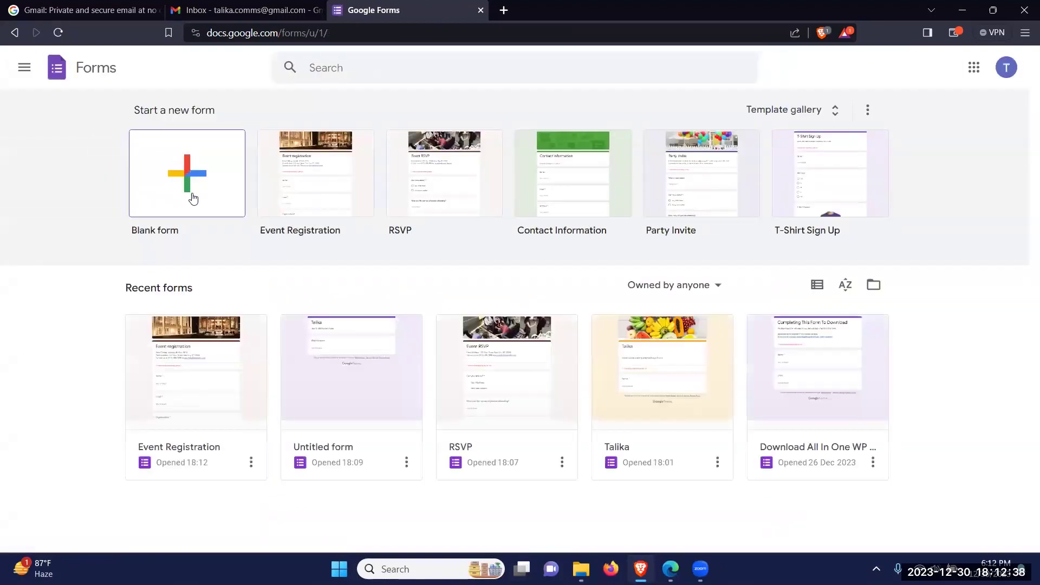
pyautogui.click(196, 175)
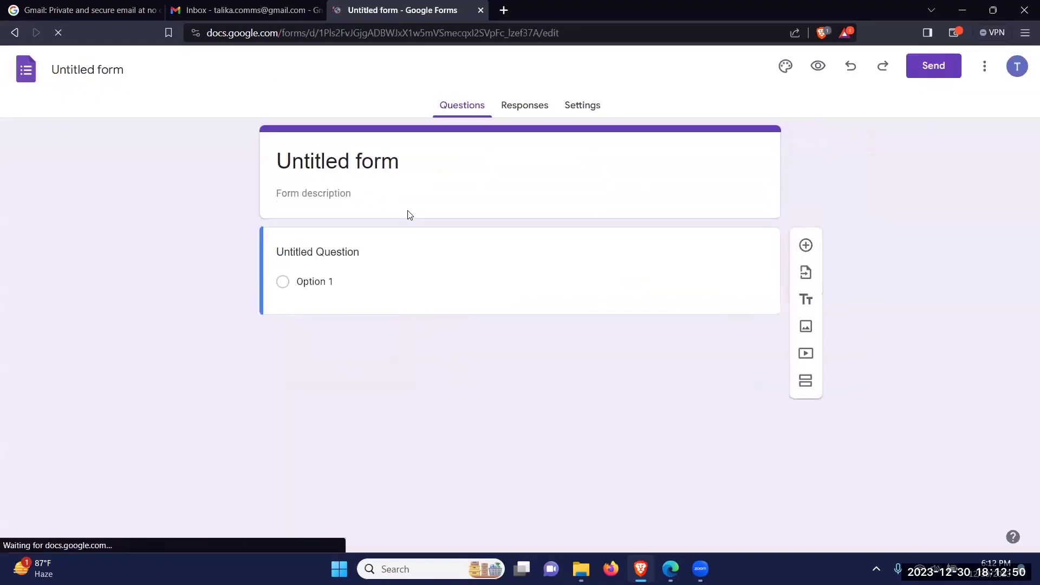
# Name the document and form title 'Talika' with the description 'How to add banner image'
pyautogui.click(407, 159)
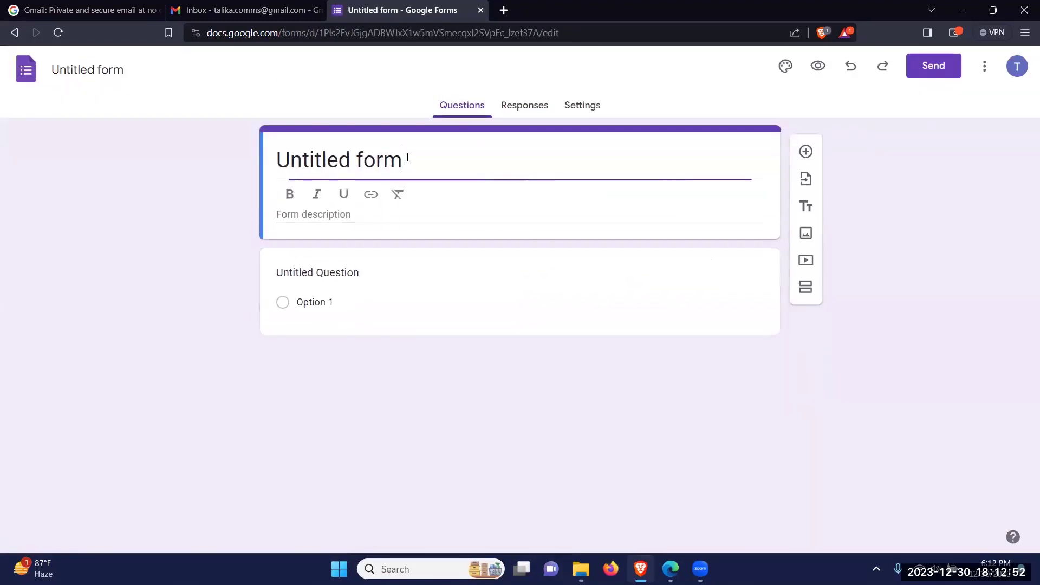
pyautogui.press('BackSpace')
pyautogui.press('BackSpace')
pyautogui.press('BackSpace')
pyautogui.press('BackSpace')
pyautogui.press('BackSpace')
pyautogui.press('BackSpace')
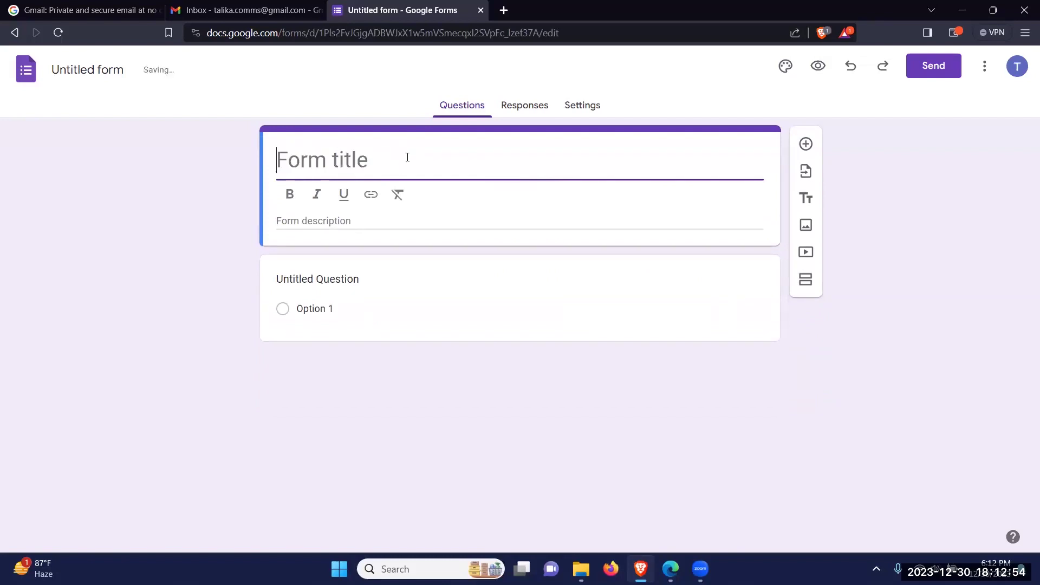
pyautogui.click(87, 68)
pyautogui.press('BackSpace')
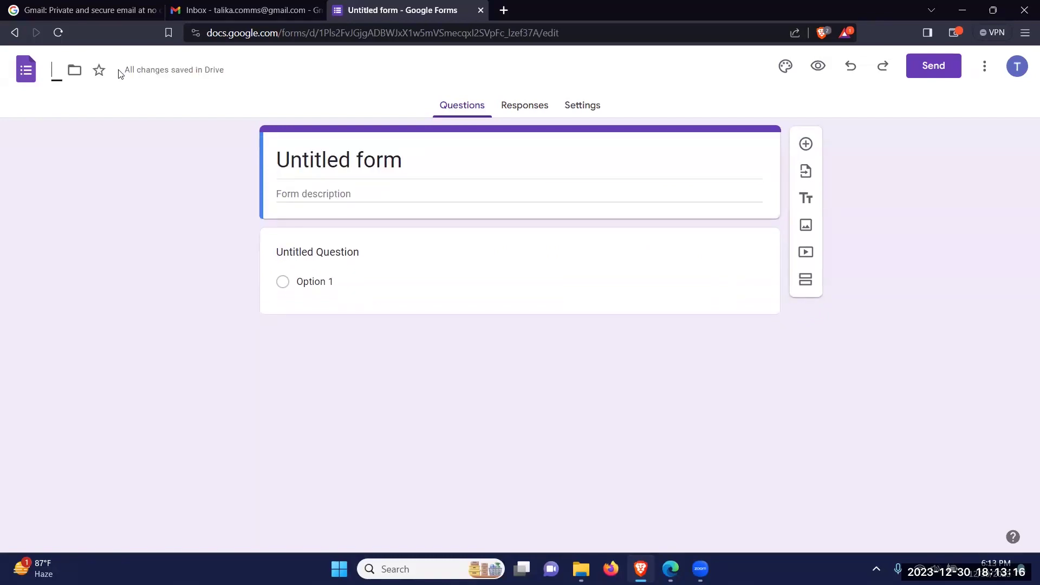
pyautogui.write('Talik')
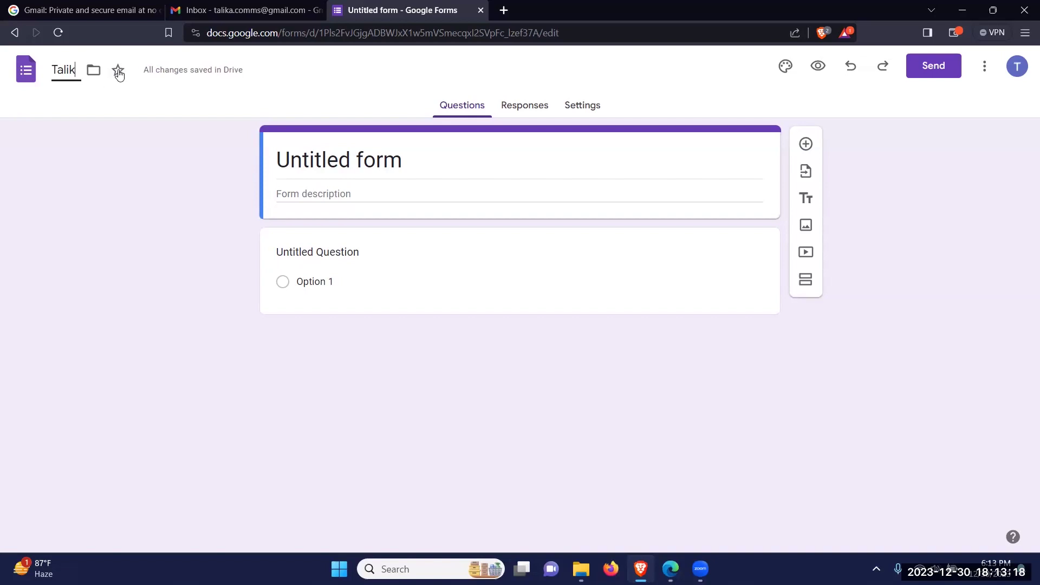
pyautogui.write('a')
pyautogui.click(471, 163)
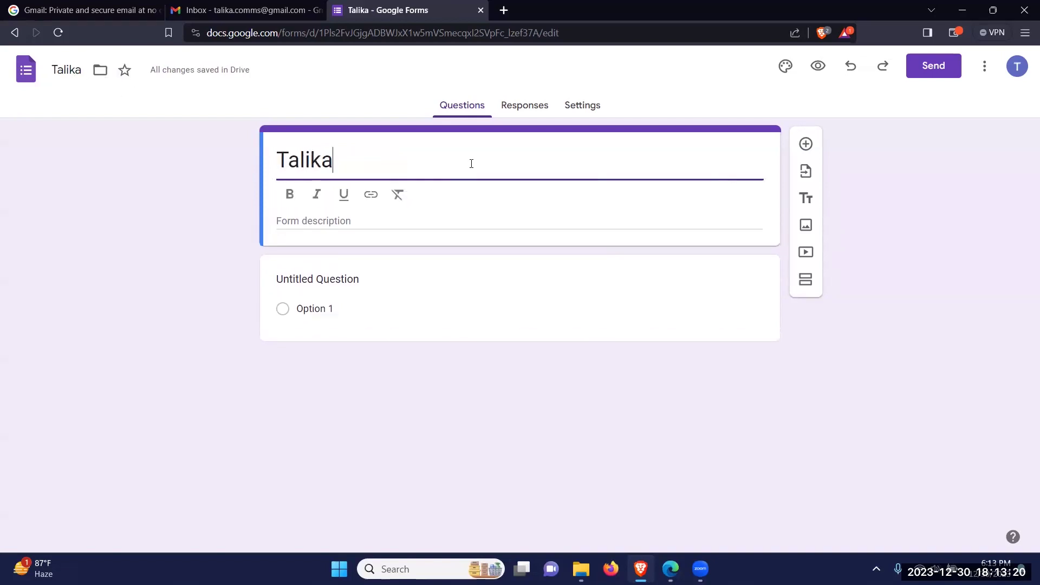
pyautogui.click(451, 221)
pyautogui.write('How ')
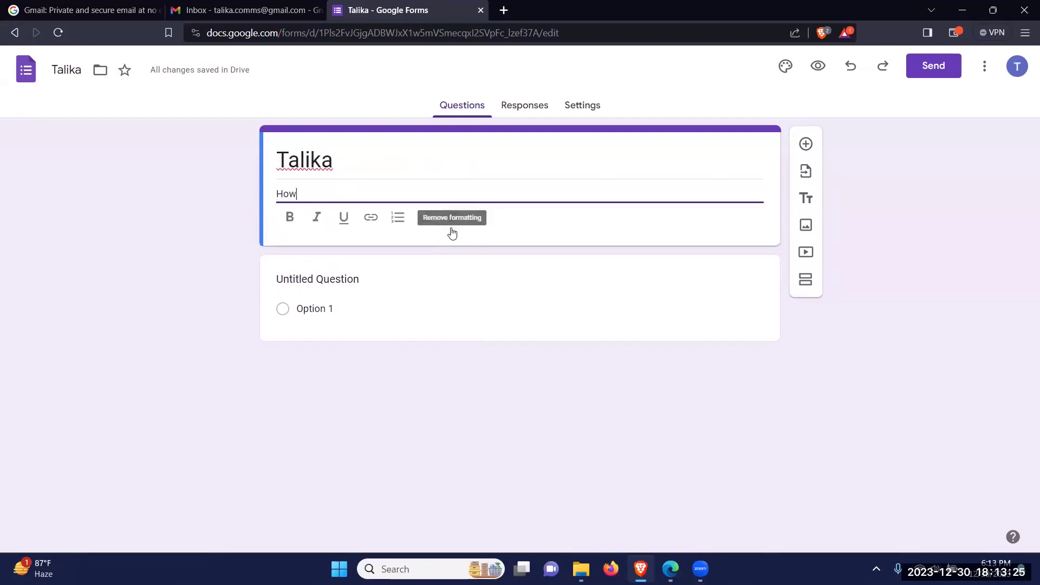
pyautogui.write('to')
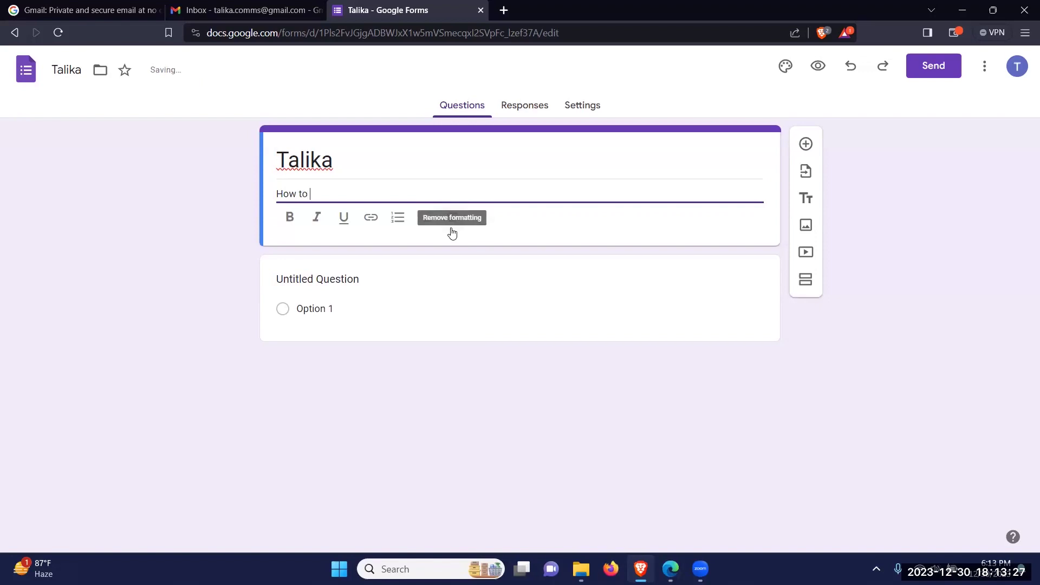
pyautogui.write(' add banner image')
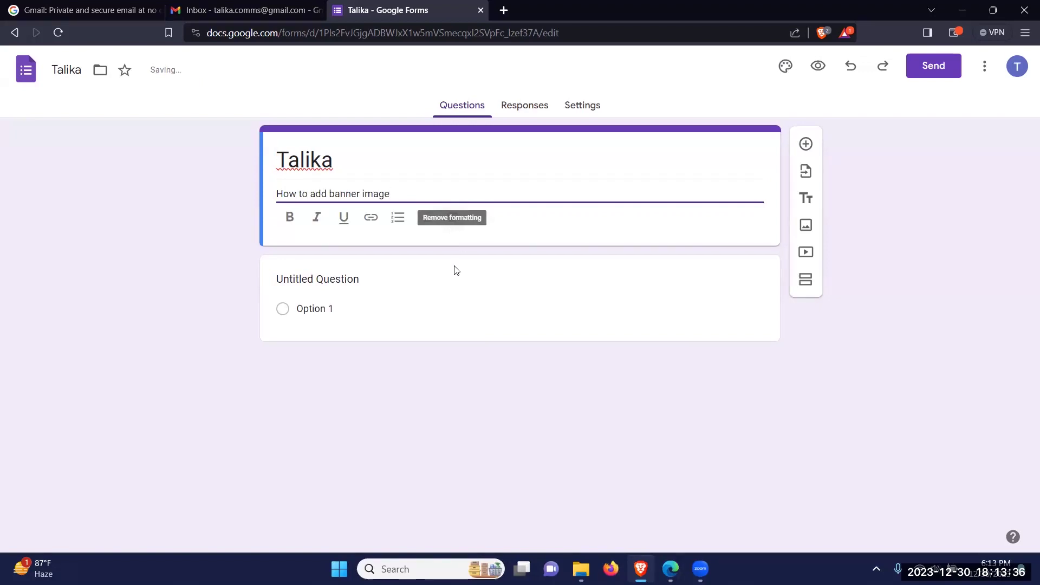
pyautogui.click(455, 269)
pyautogui.write('N')
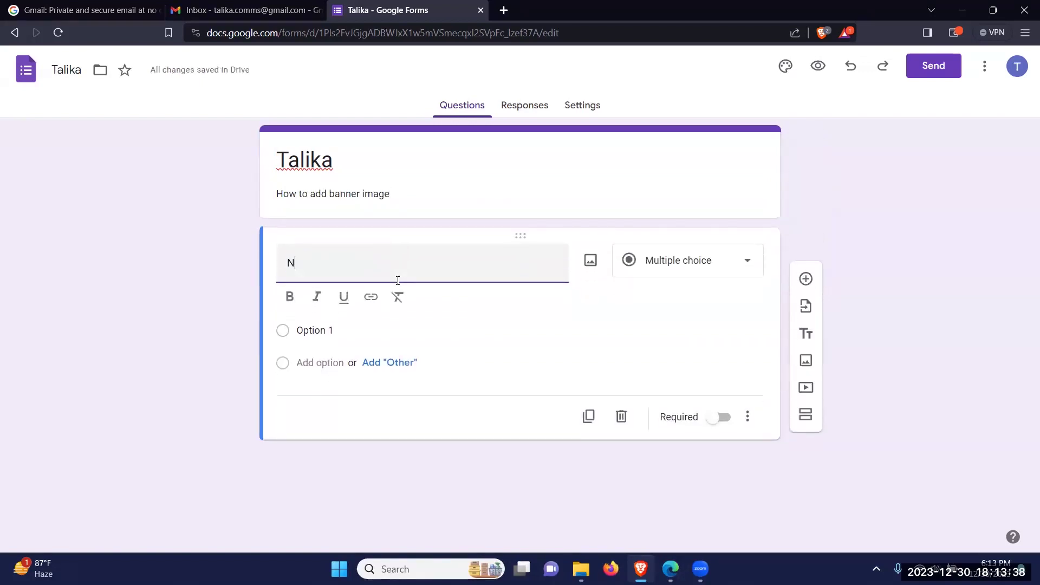
pyautogui.write('ae')
# Make Name a short-answer question and add a second short-answer question titled Email
pyautogui.press('BackSpace')
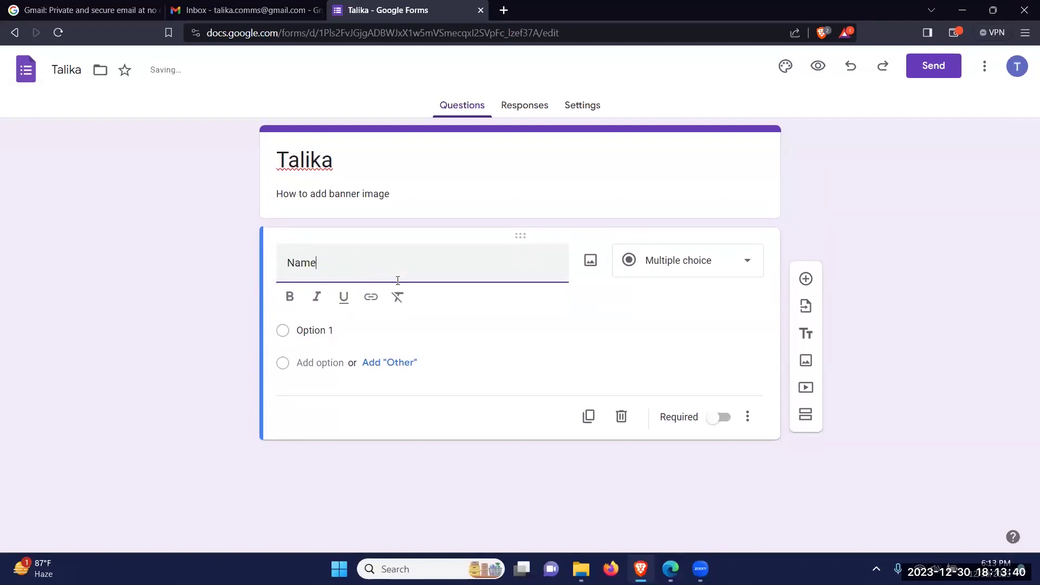
pyautogui.click(674, 261)
pyautogui.click(665, 150)
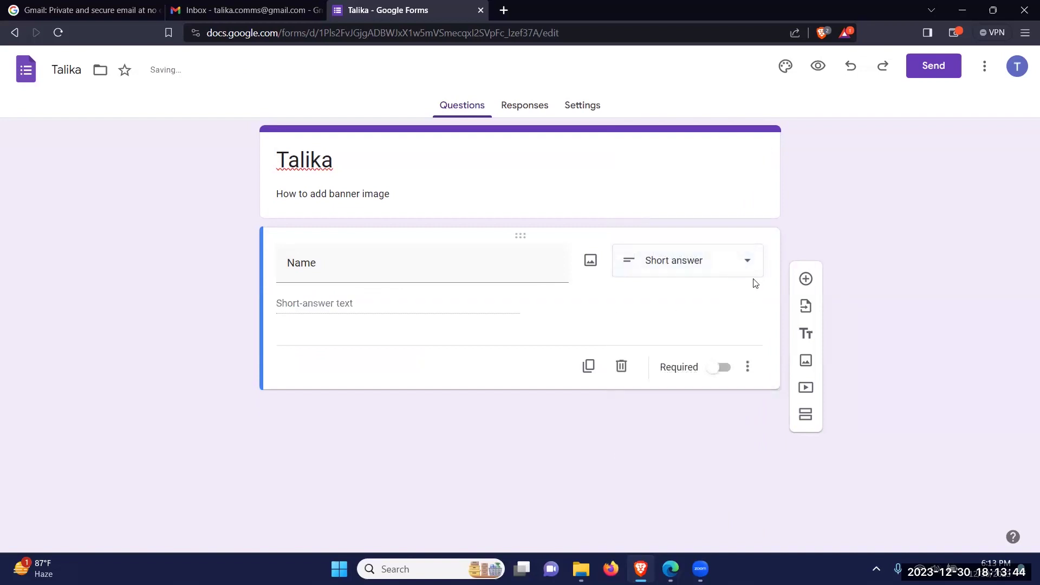
pyautogui.click(805, 279)
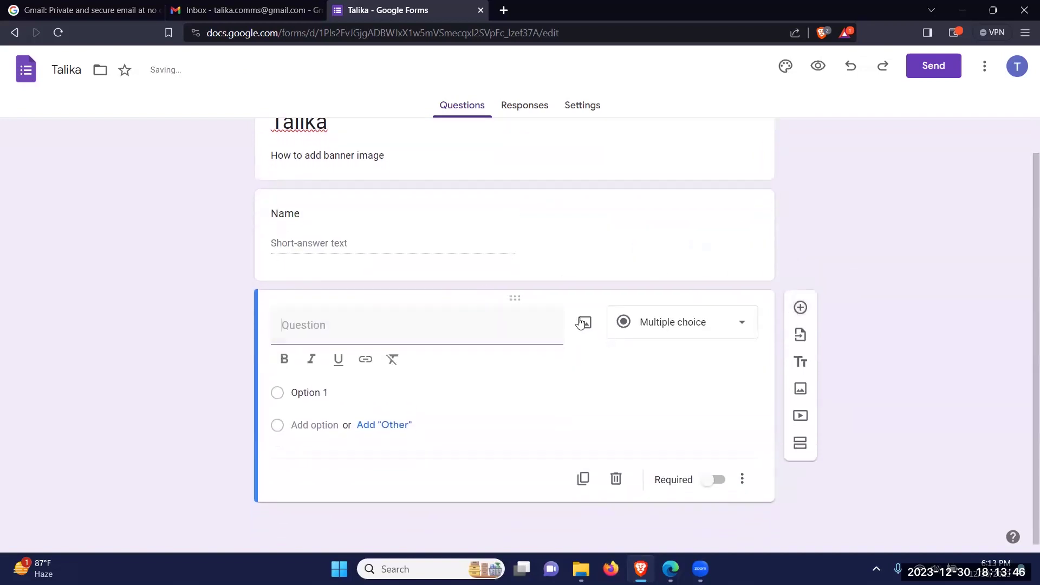
pyautogui.write('Em')
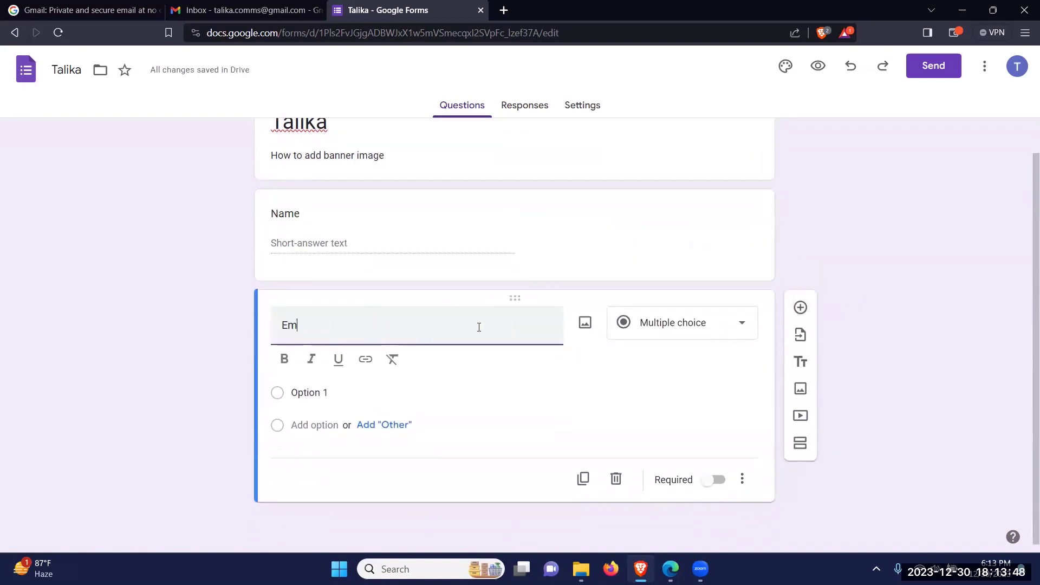
pyautogui.write('ail')
pyautogui.click(841, 243)
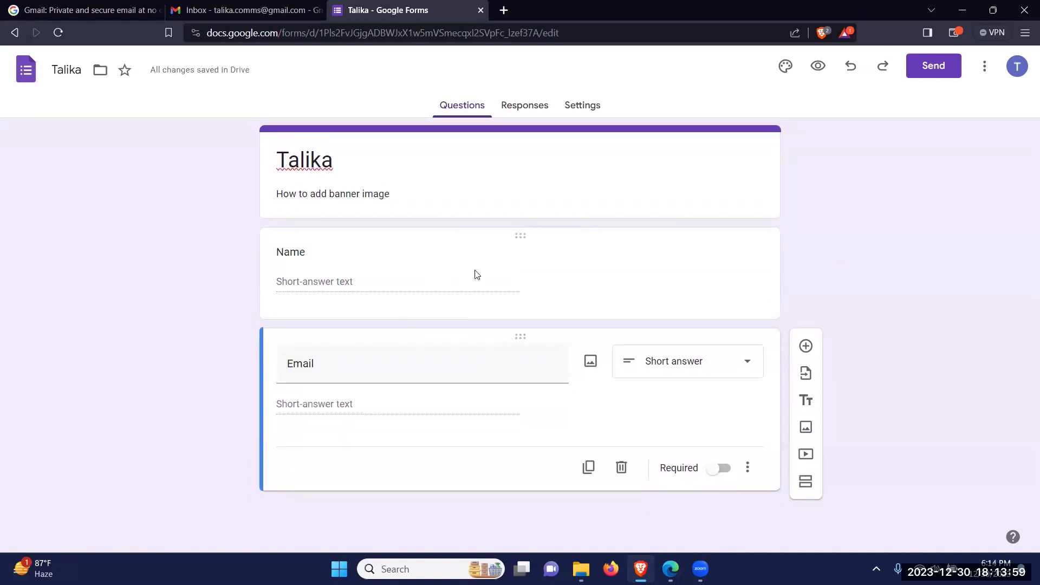
pyautogui.moveTo(785, 65)
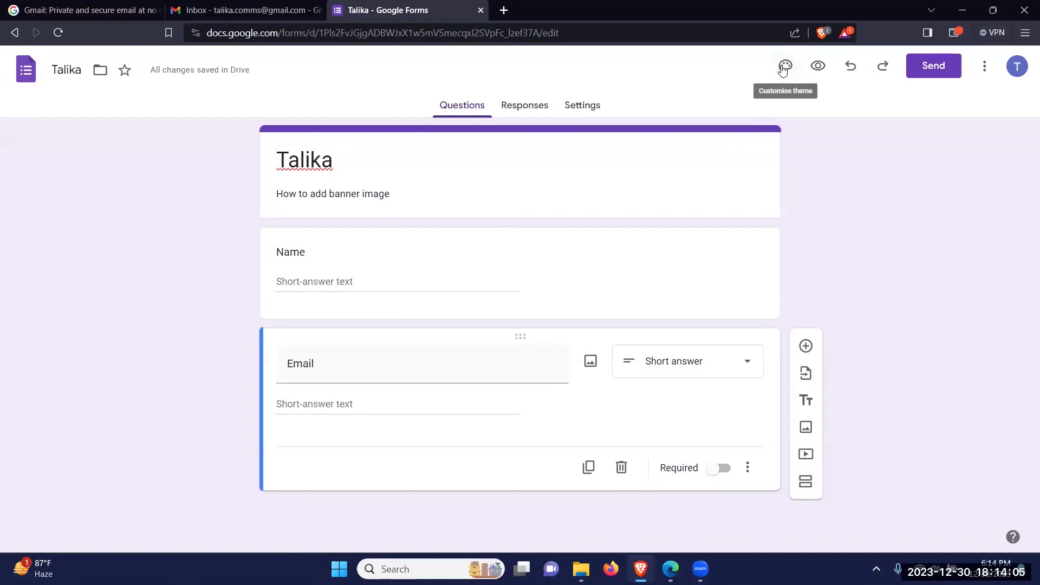
pyautogui.click(785, 67)
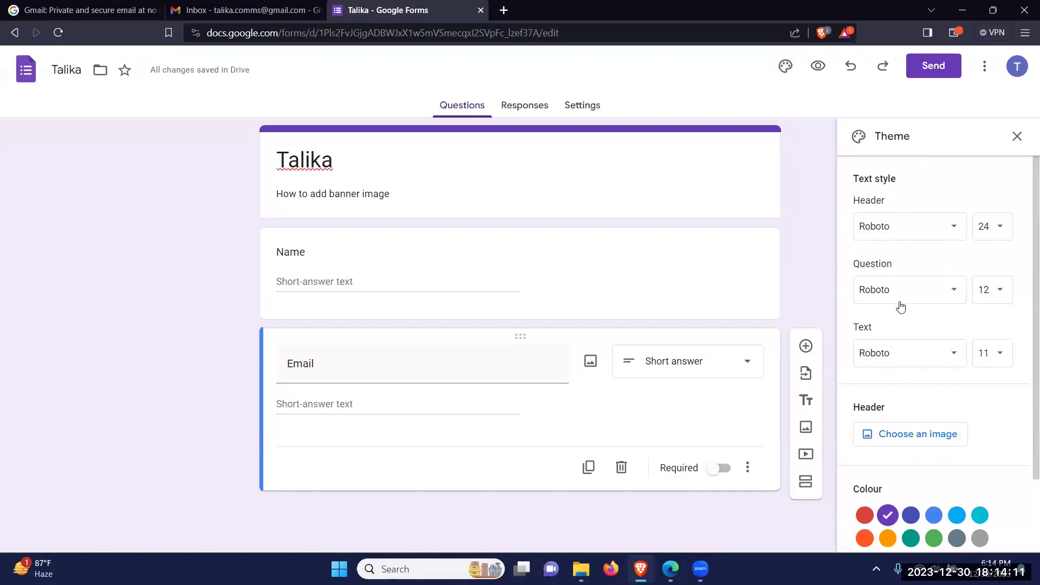
# Set the form's header font to Lexend Semi Bold
pyautogui.click(937, 232)
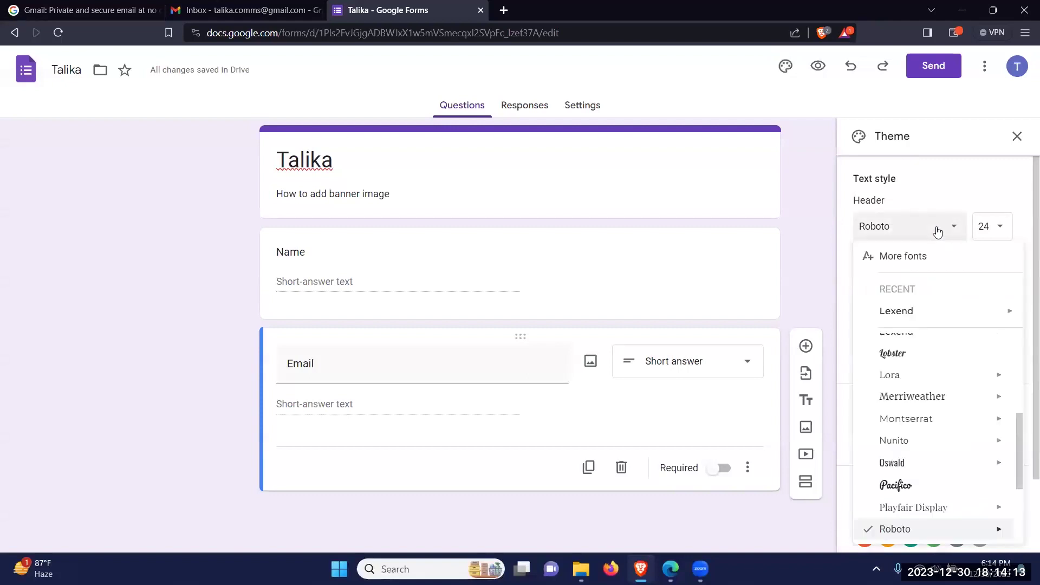
pyautogui.scroll(-3, 928, 366)
pyautogui.scroll(5, 927, 326)
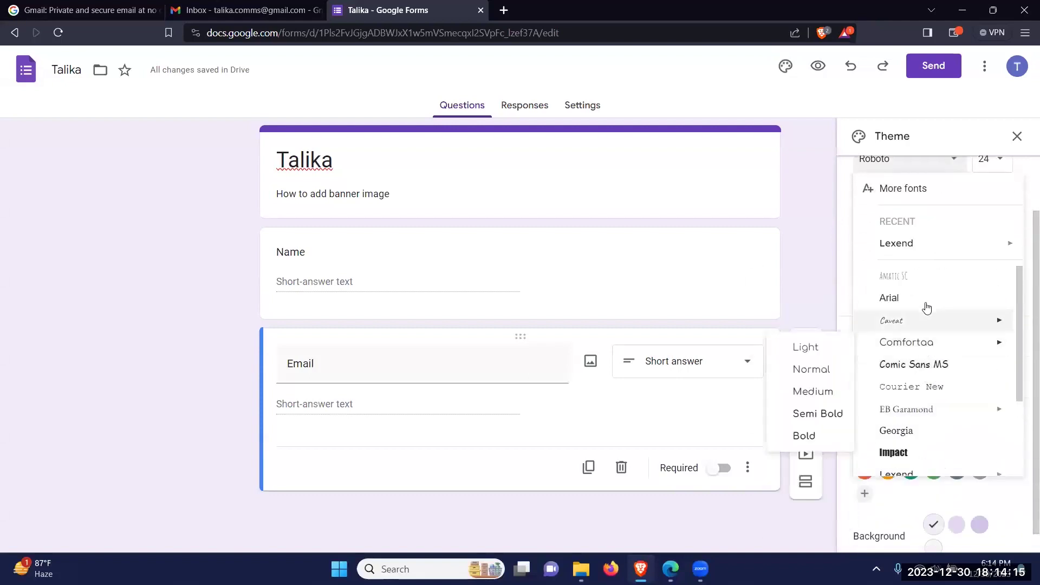
pyautogui.moveTo(896, 311)
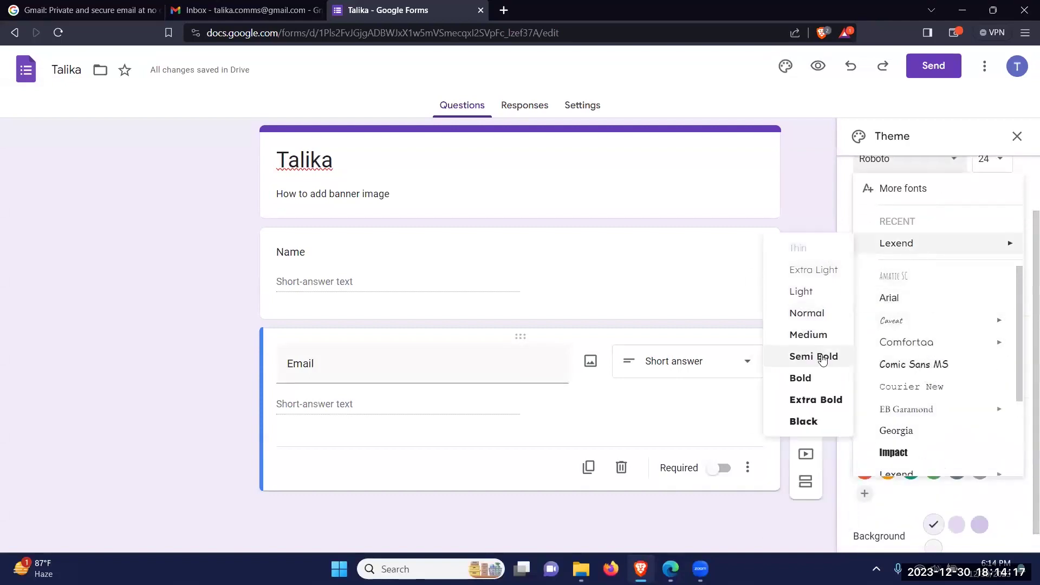
pyautogui.click(822, 359)
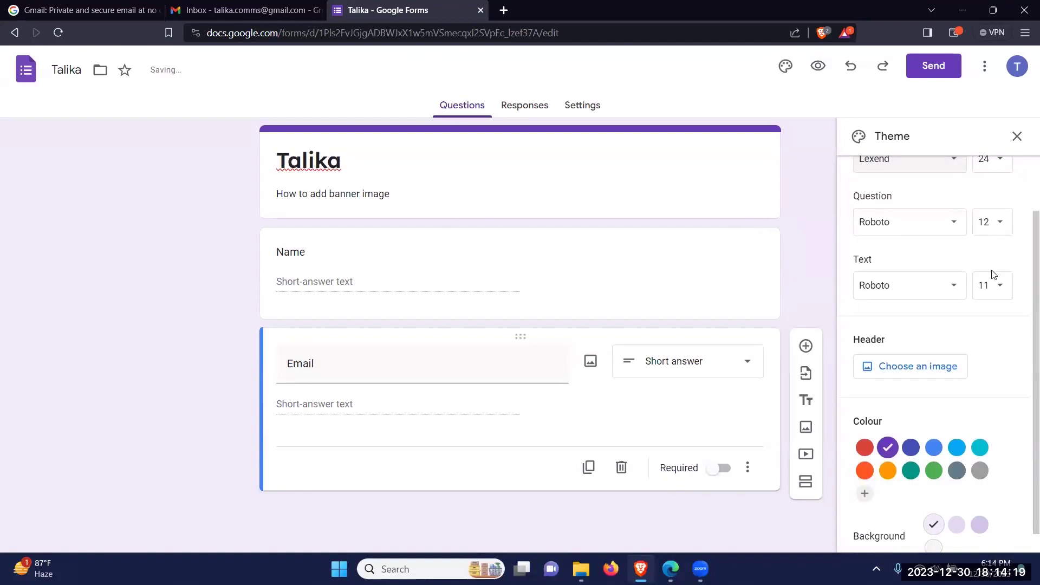
pyautogui.scroll(2, 918, 244)
pyautogui.scroll(-2, 900, 260)
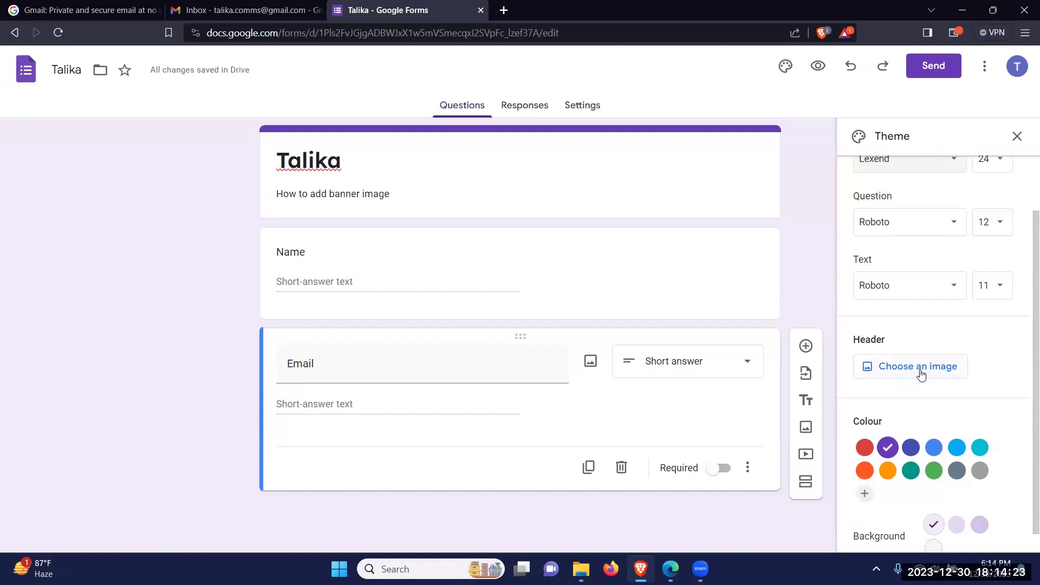
# Start choosing a header image and switch to uploading one from the computer
pyautogui.click(920, 370)
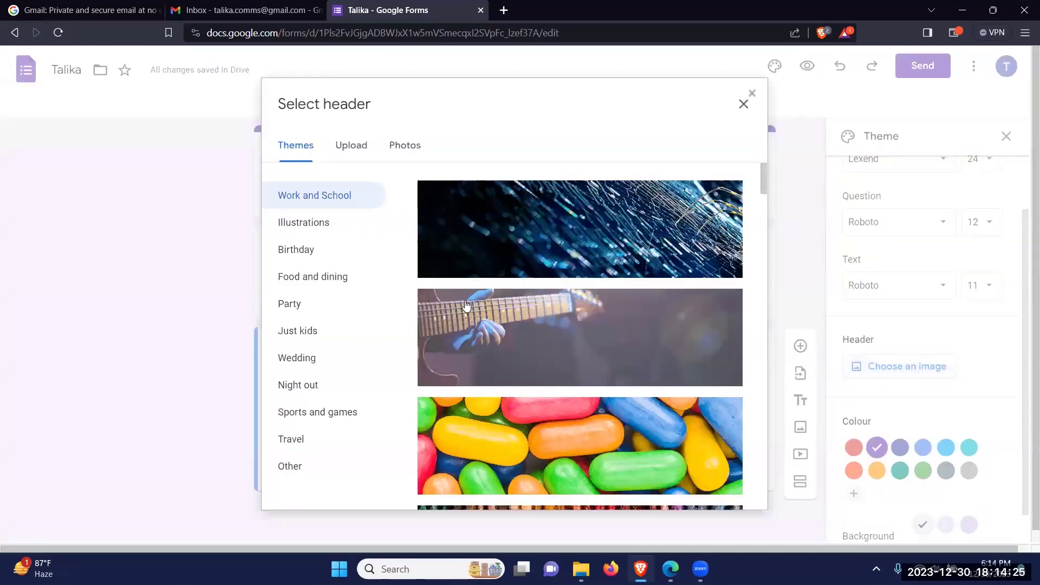
pyautogui.scroll(-2, 488, 309)
pyautogui.scroll(2, 505, 260)
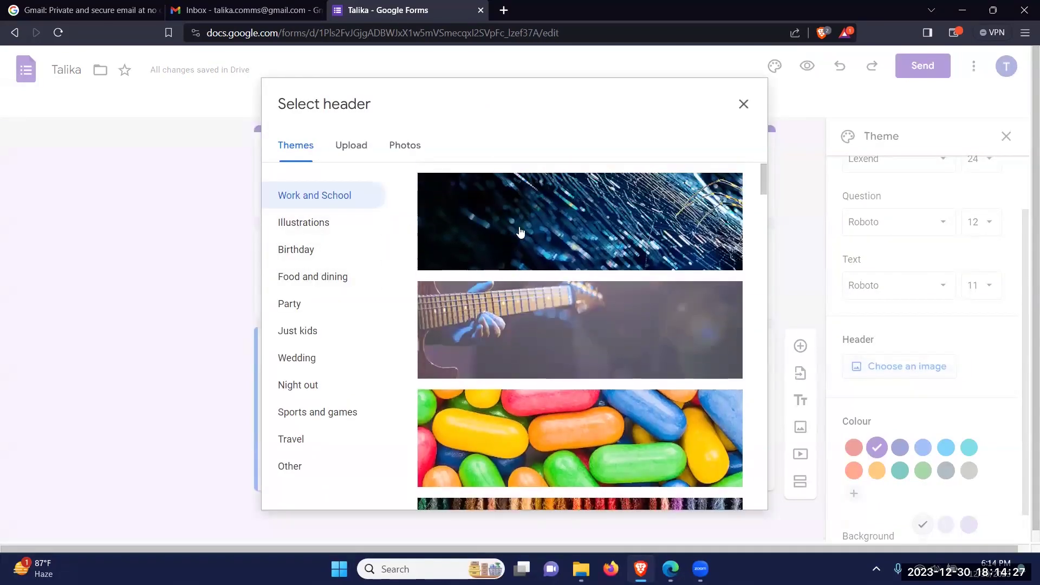
pyautogui.scroll(-3, 521, 233)
pyautogui.scroll(-3, 561, 269)
pyautogui.scroll(-3, 563, 277)
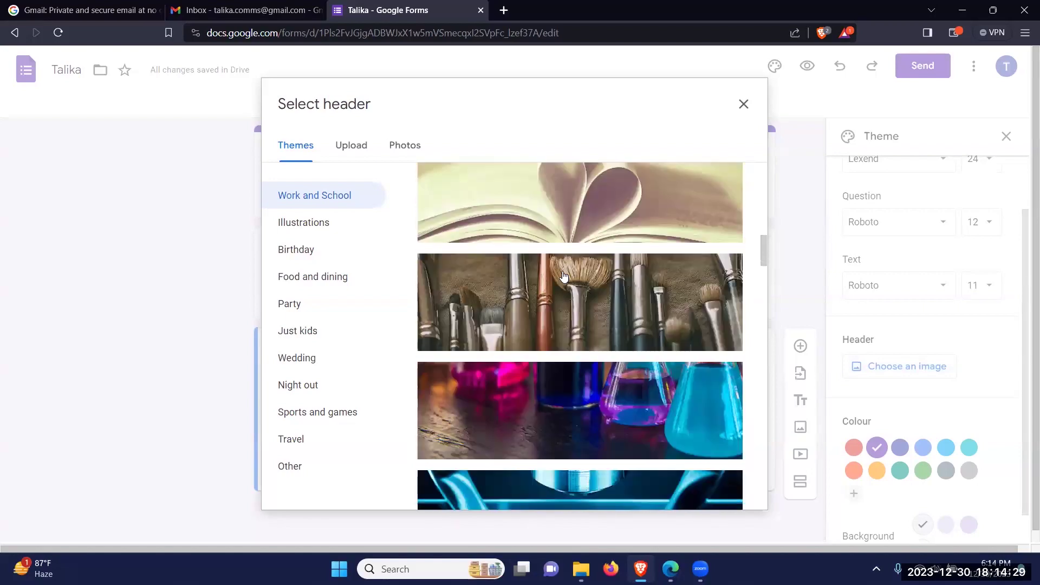
pyautogui.scroll(-4, 564, 277)
pyautogui.scroll(-3, 563, 276)
pyautogui.scroll(8, 545, 266)
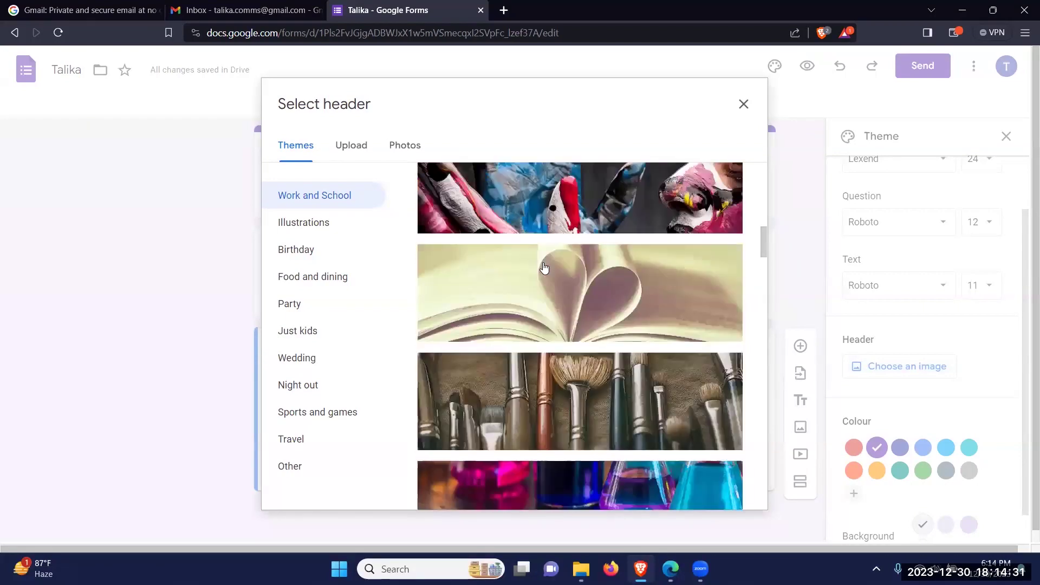
pyautogui.scroll(5, 545, 266)
pyautogui.scroll(3, 537, 260)
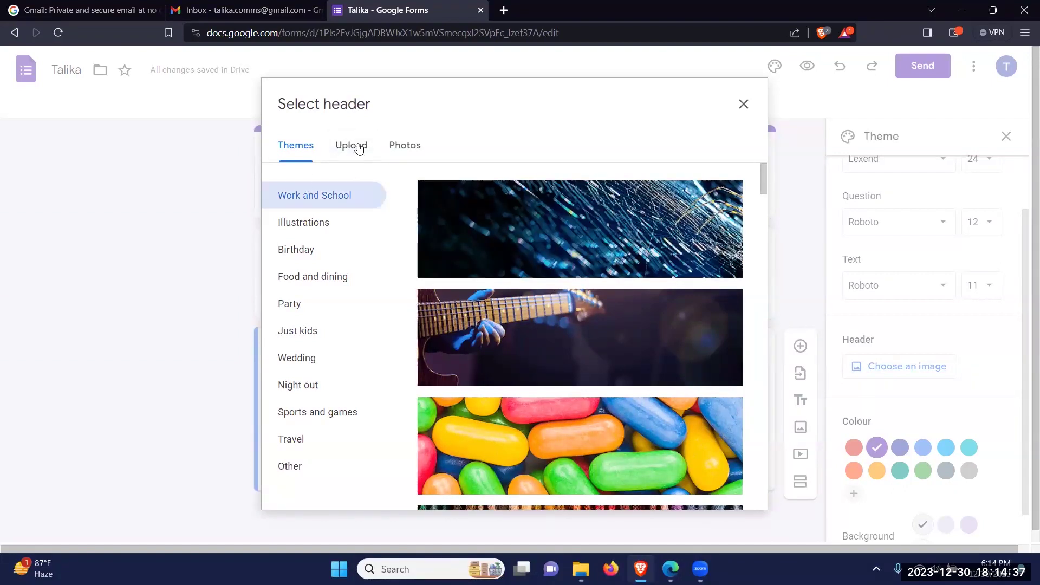
pyautogui.click(351, 144)
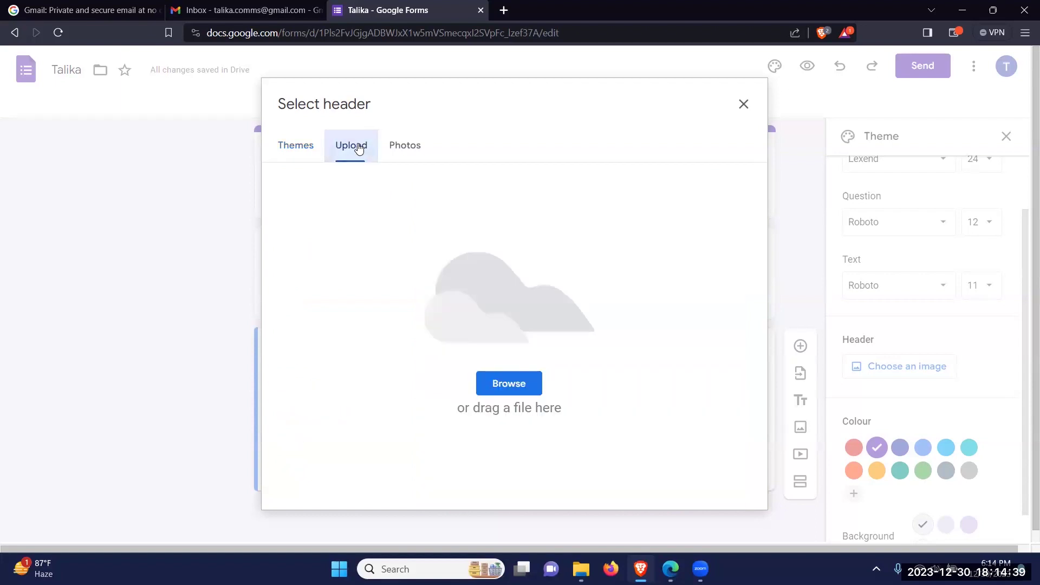
pyautogui.click(503, 386)
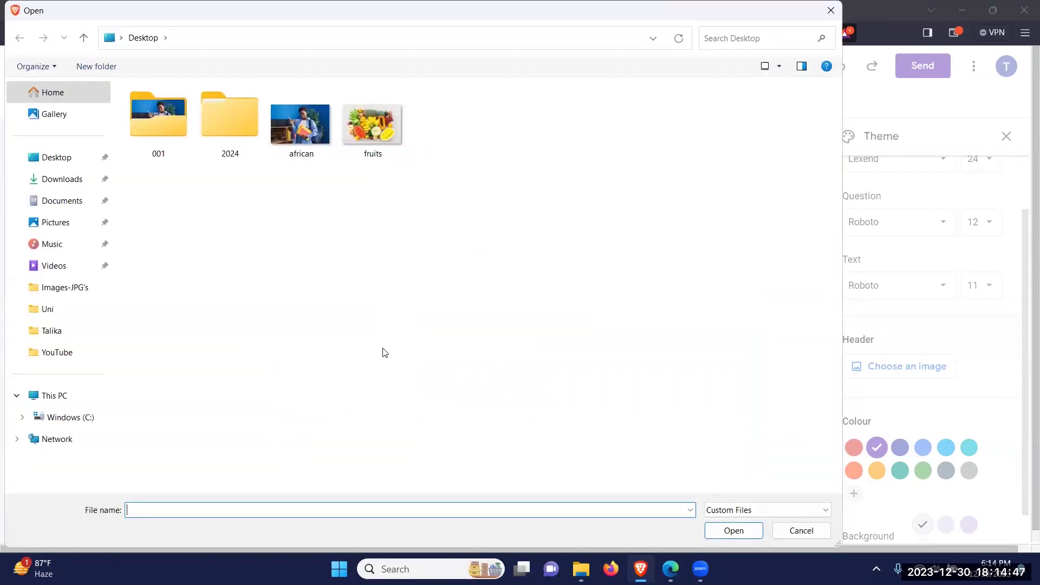
# Select the 'fruits' picture on the Desktop and upload it as the header image
pyautogui.click(390, 127)
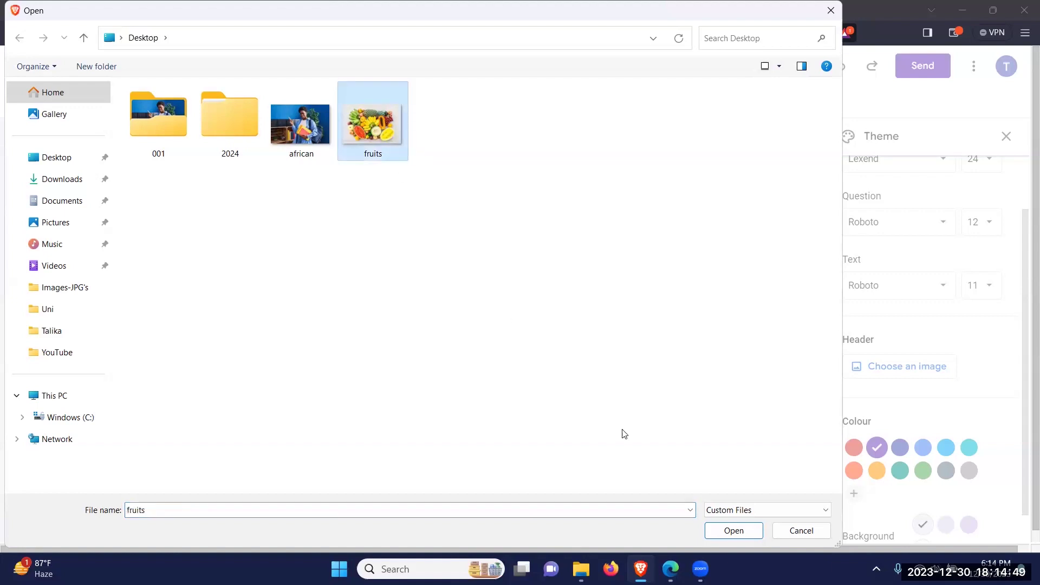
pyautogui.click(733, 530)
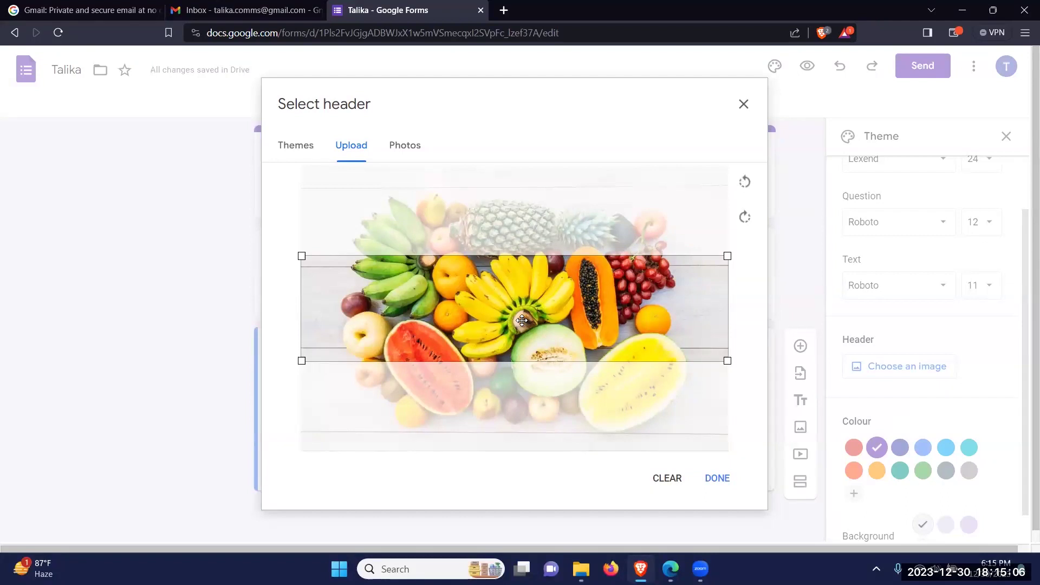
# Shift the crop area slightly higher and apply the cropped fruit photo as the header banner
pyautogui.moveTo(523, 321); pyautogui.dragTo(524, 317)
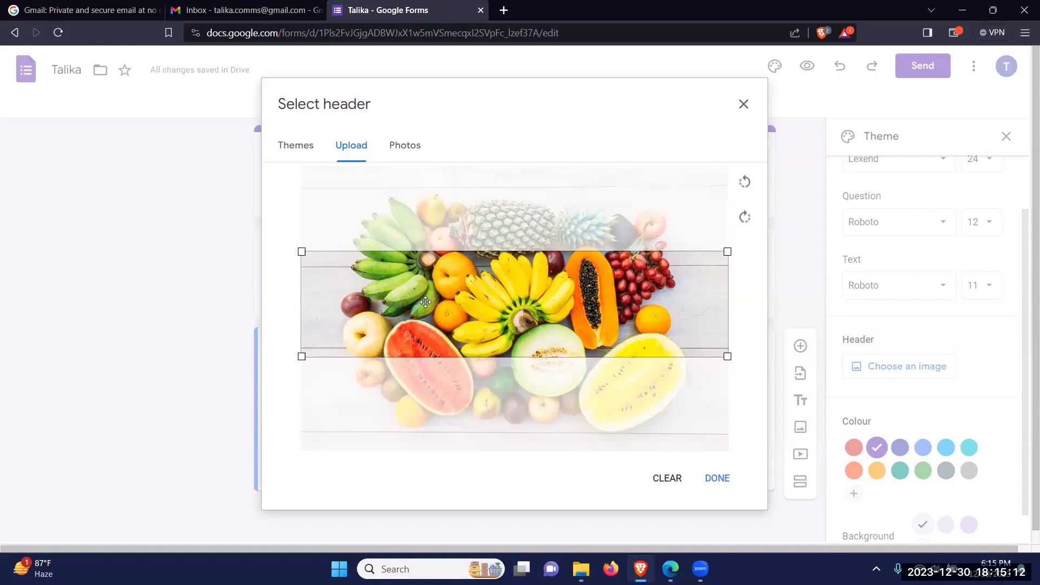
pyautogui.click(717, 477)
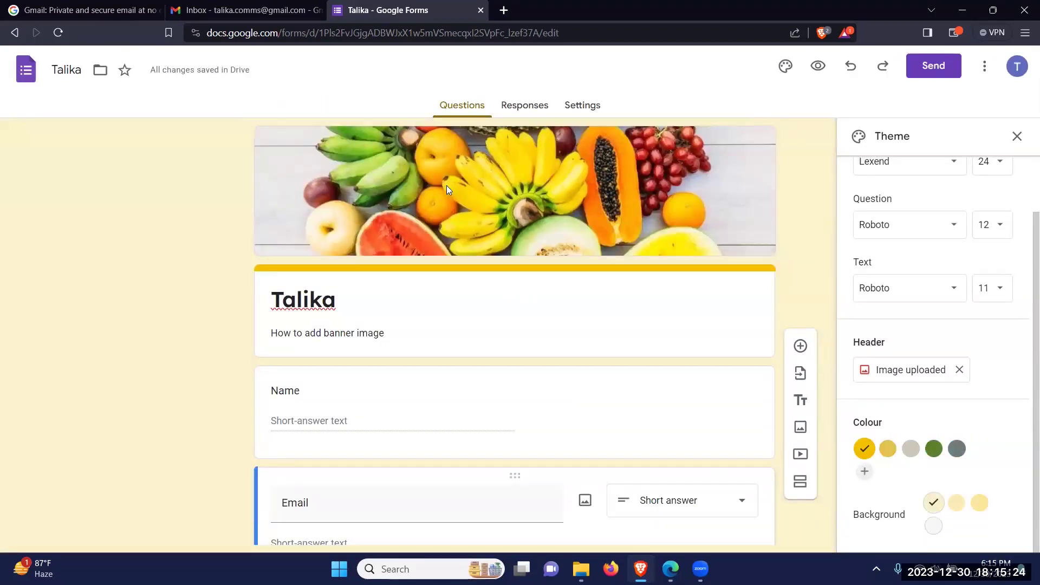
pyautogui.scroll(-2, 683, 200)
pyautogui.scroll(2, 680, 212)
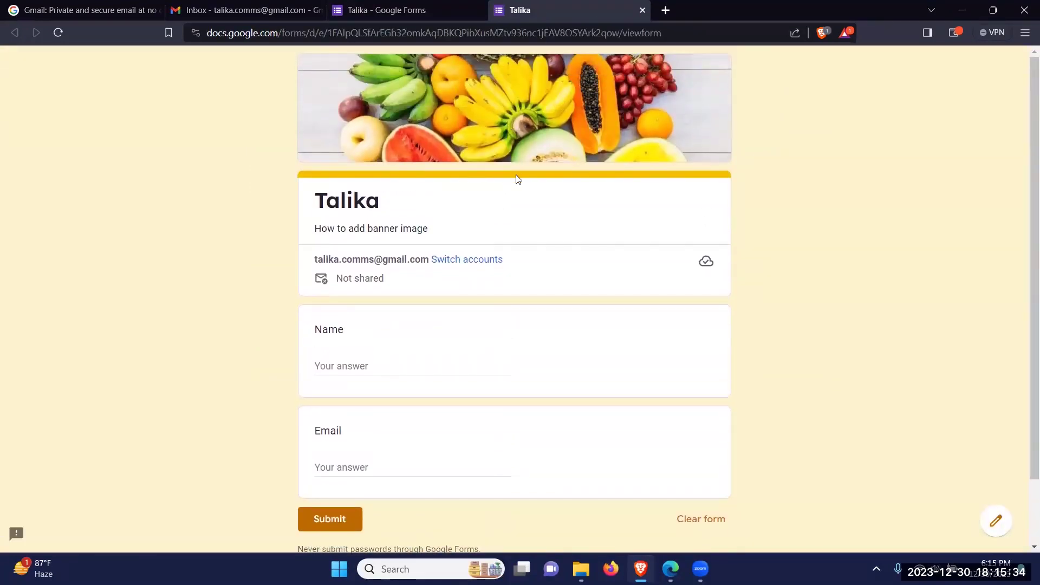
pyautogui.scroll(-1, 528, 185)
pyautogui.scroll(1, 474, 231)
pyautogui.scroll(-1, 598, 115)
pyautogui.scroll(1, 493, 153)
pyautogui.scroll(-1, 556, 192)
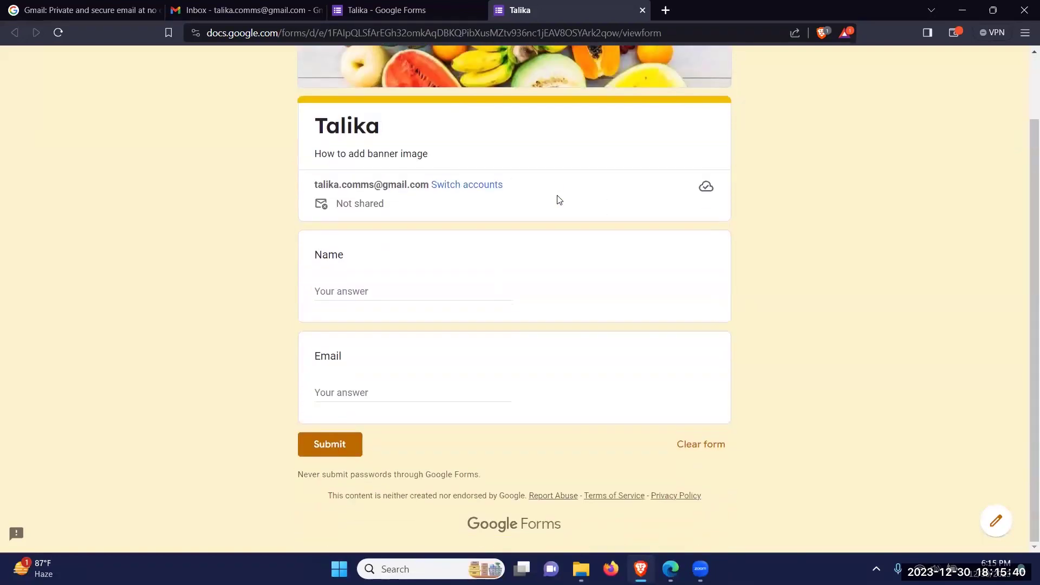
pyautogui.scroll(1, 543, 200)
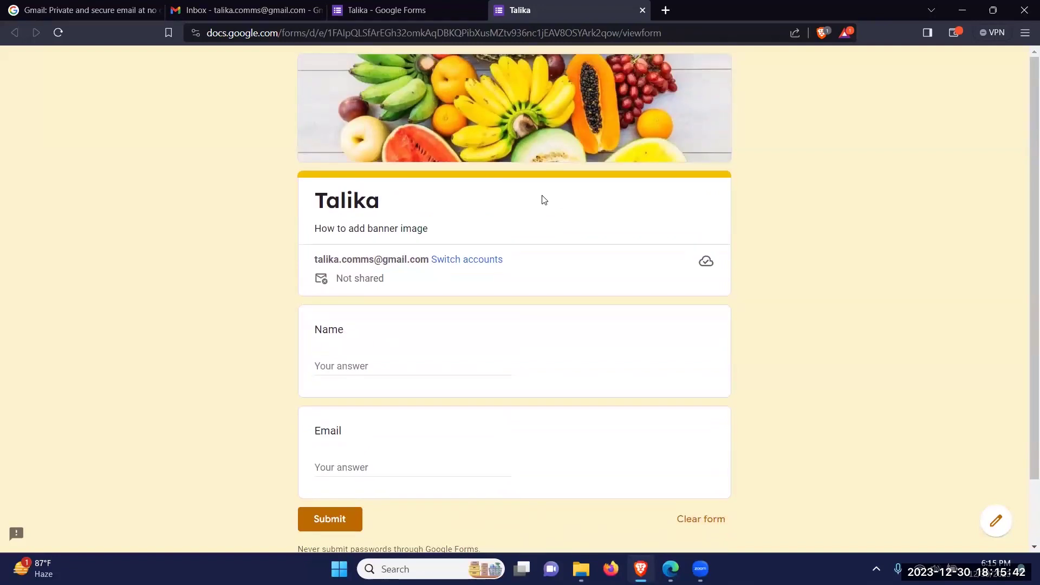